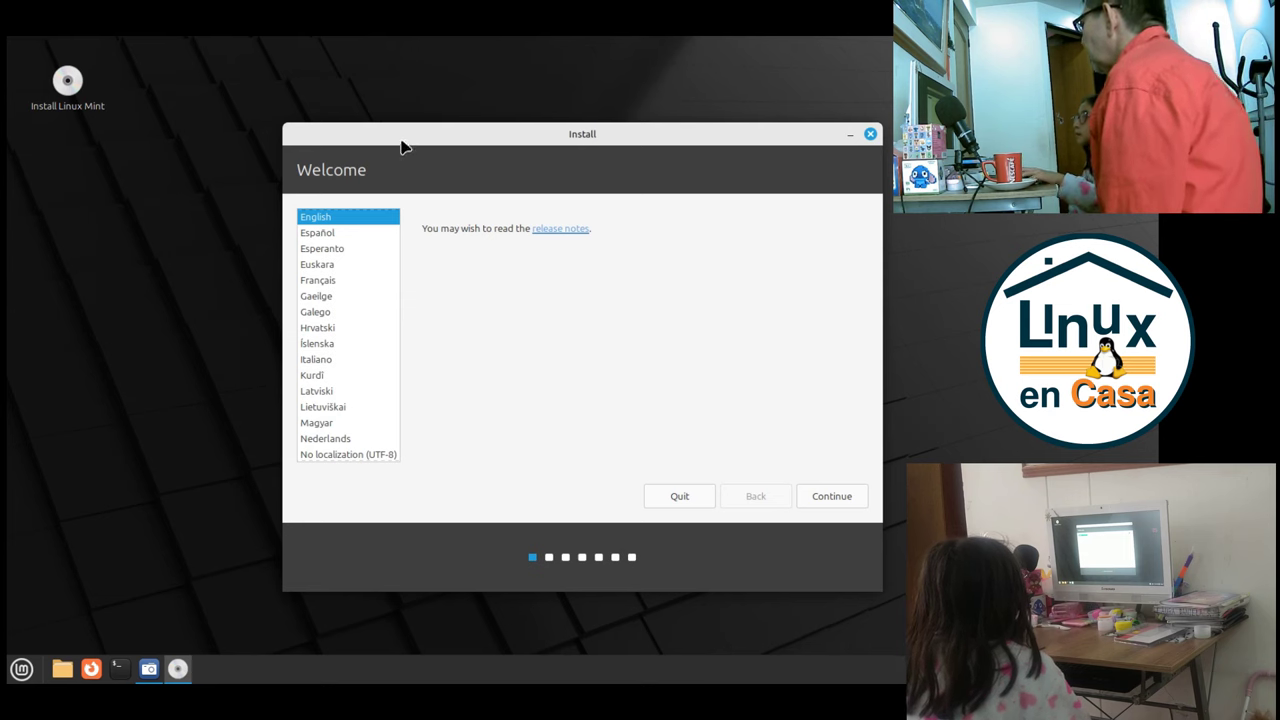
# - Set the installer language to Español and accept the Spanish keyboard layout
pyautogui.click(343, 235)
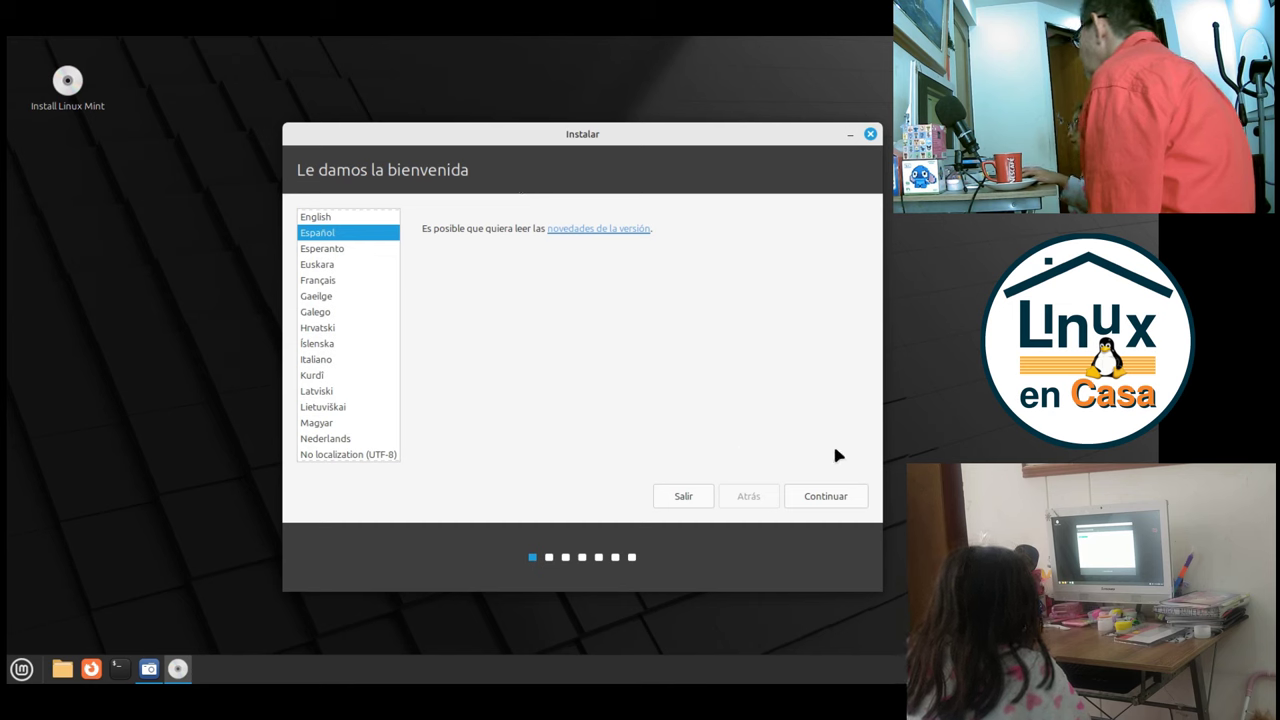
pyautogui.click(823, 497)
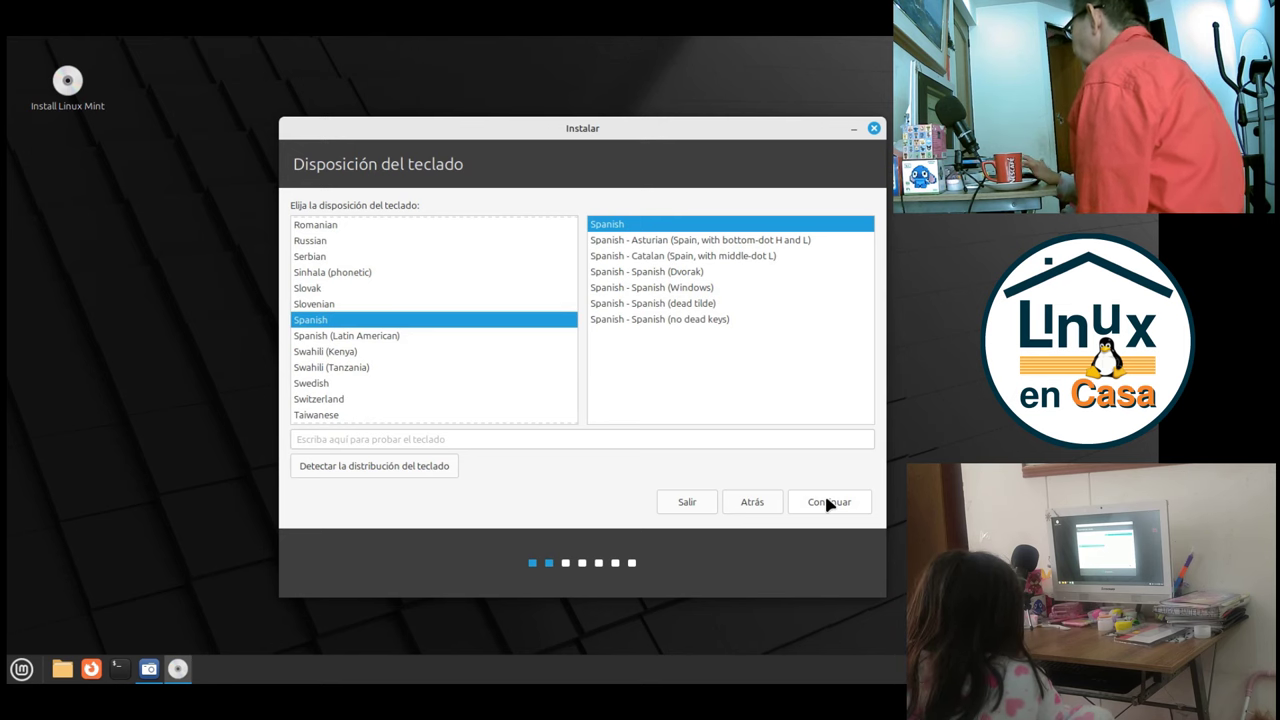
pyautogui.click(826, 500)
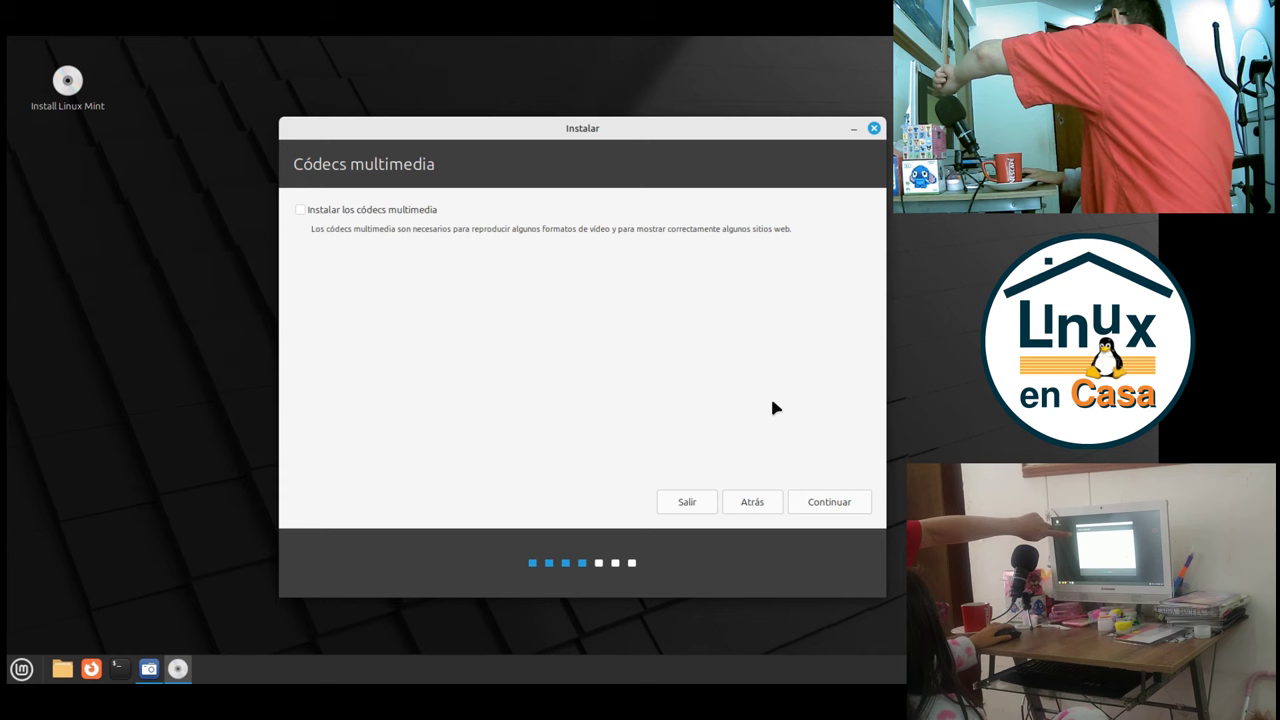
# - Enable installation of the multimedia codecs and proceed with installing Linux Mint alongside Windows Boot Manager
pyautogui.click(300, 210)
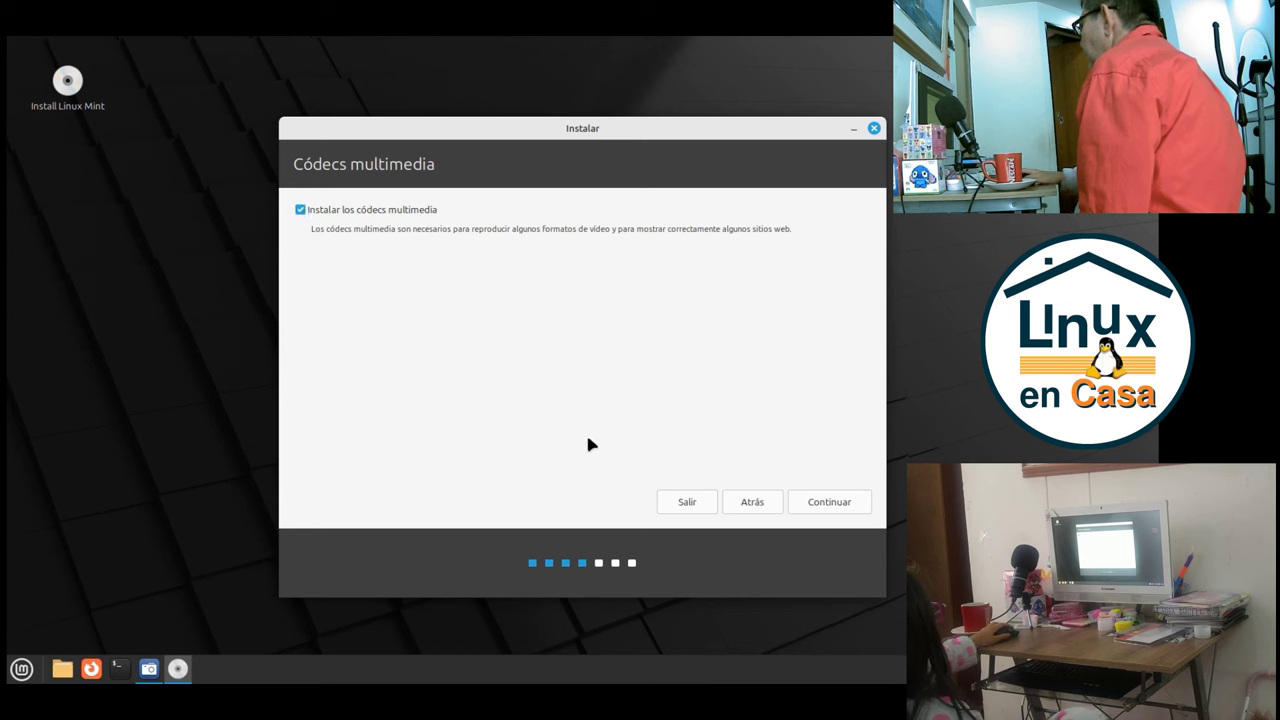
pyautogui.click(843, 504)
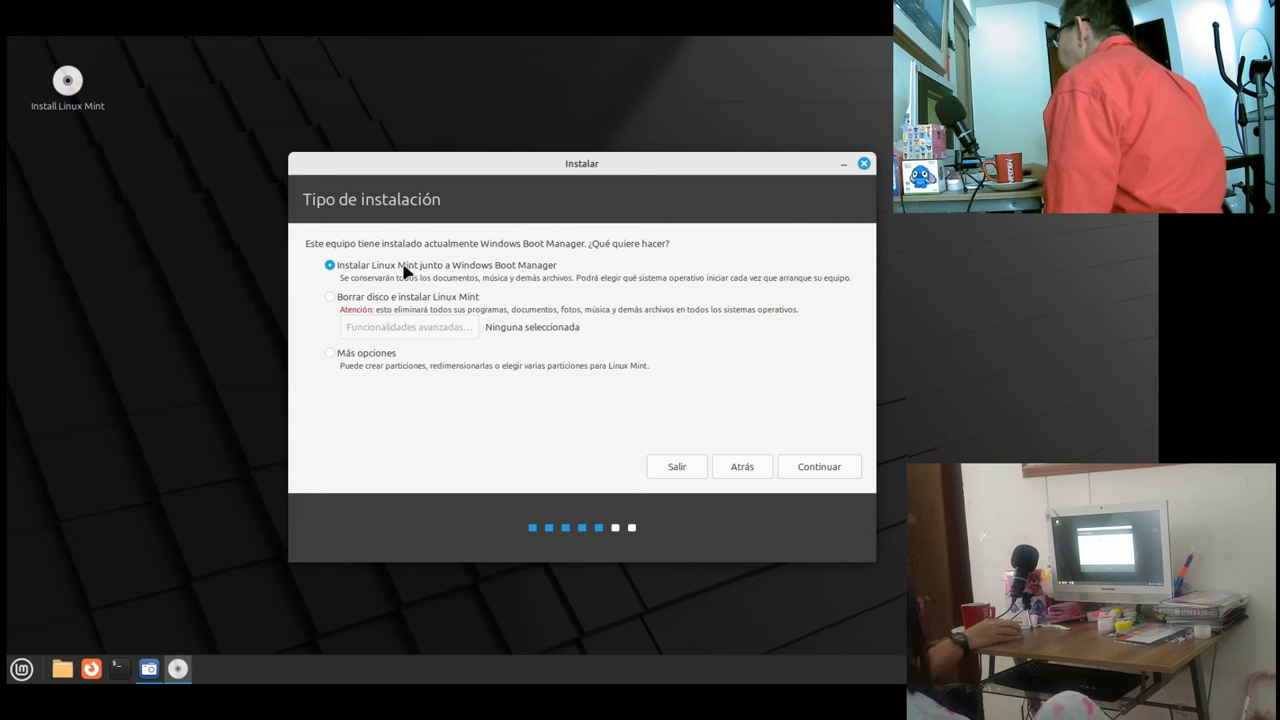
pyautogui.click(819, 467)
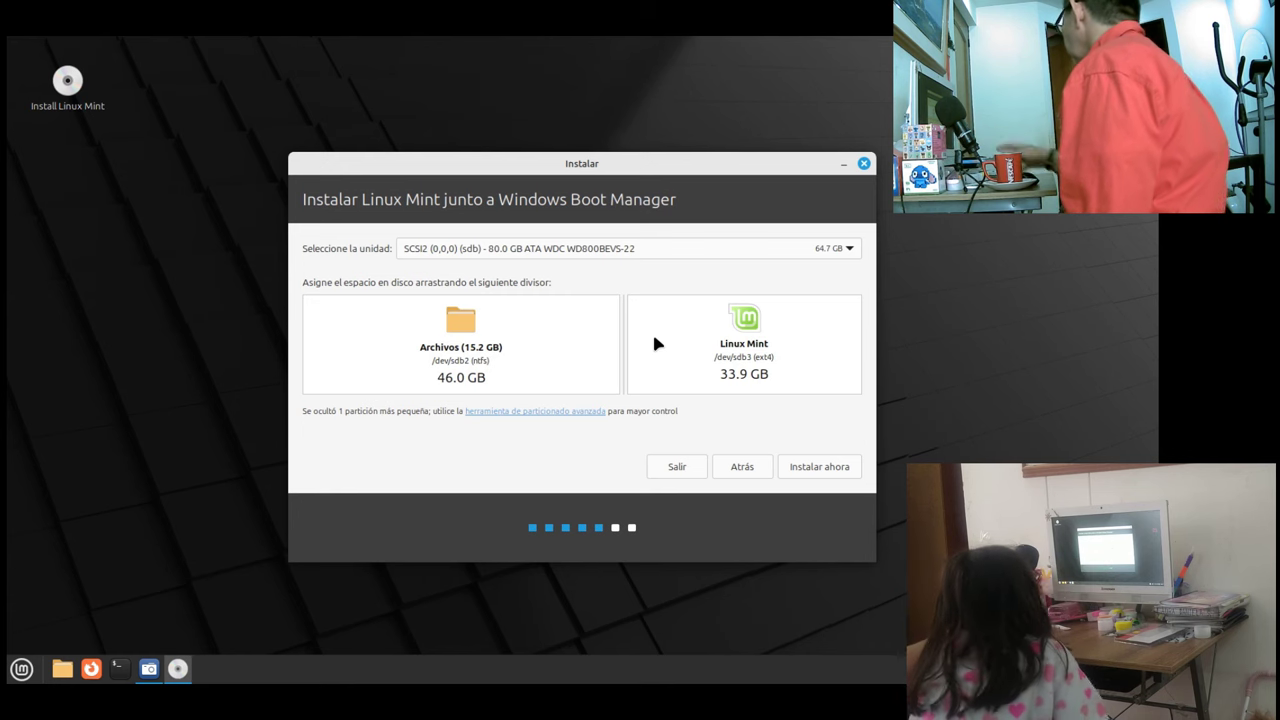
# - Examine which drives are offered for installing Linux Mint alongside Windows Boot Manager
pyautogui.click(848, 256)
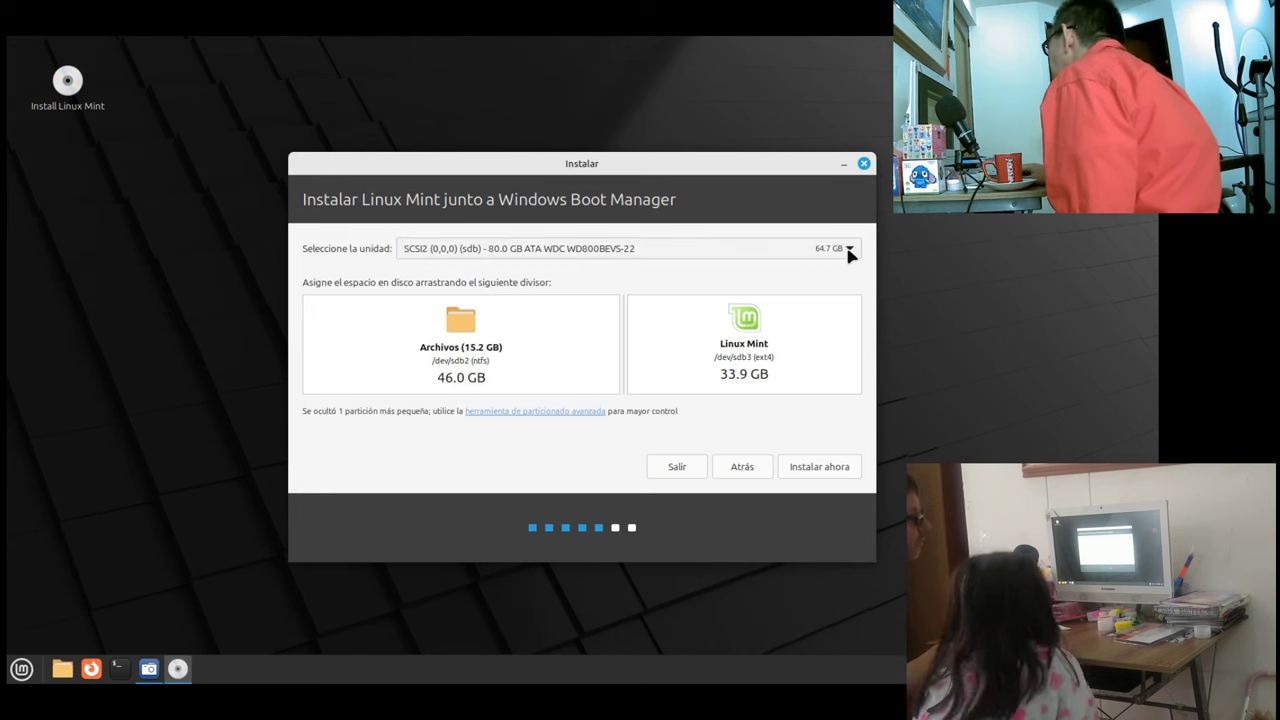
pyautogui.click(848, 253)
pyautogui.click(588, 257)
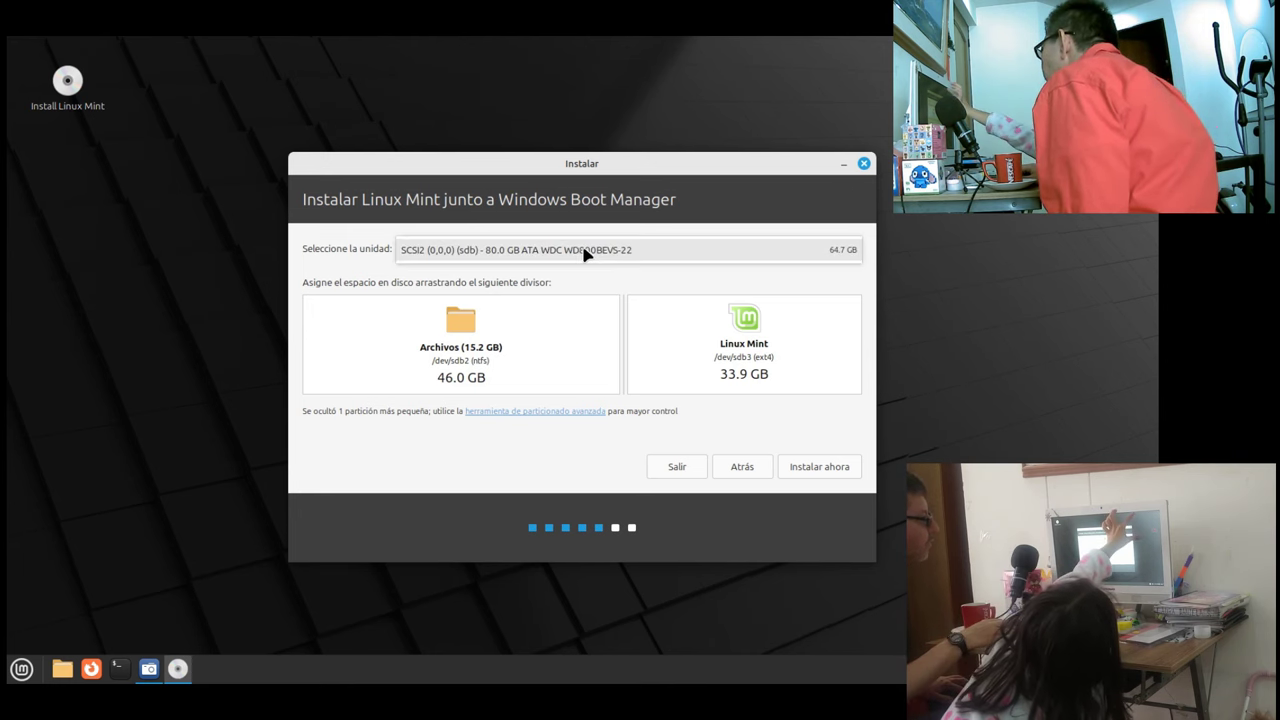
pyautogui.click(587, 255)
pyautogui.click(586, 254)
pyautogui.click(586, 254)
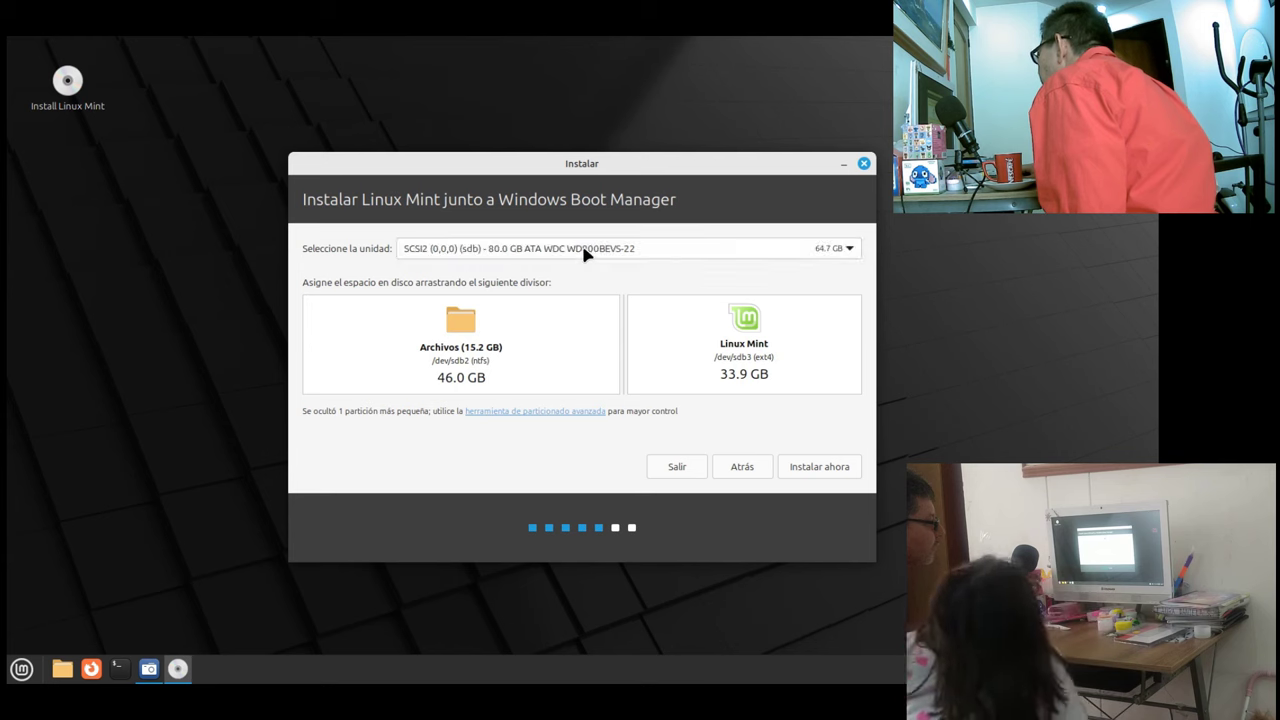
pyautogui.click(586, 254)
pyautogui.click(586, 254)
pyautogui.click(586, 254)
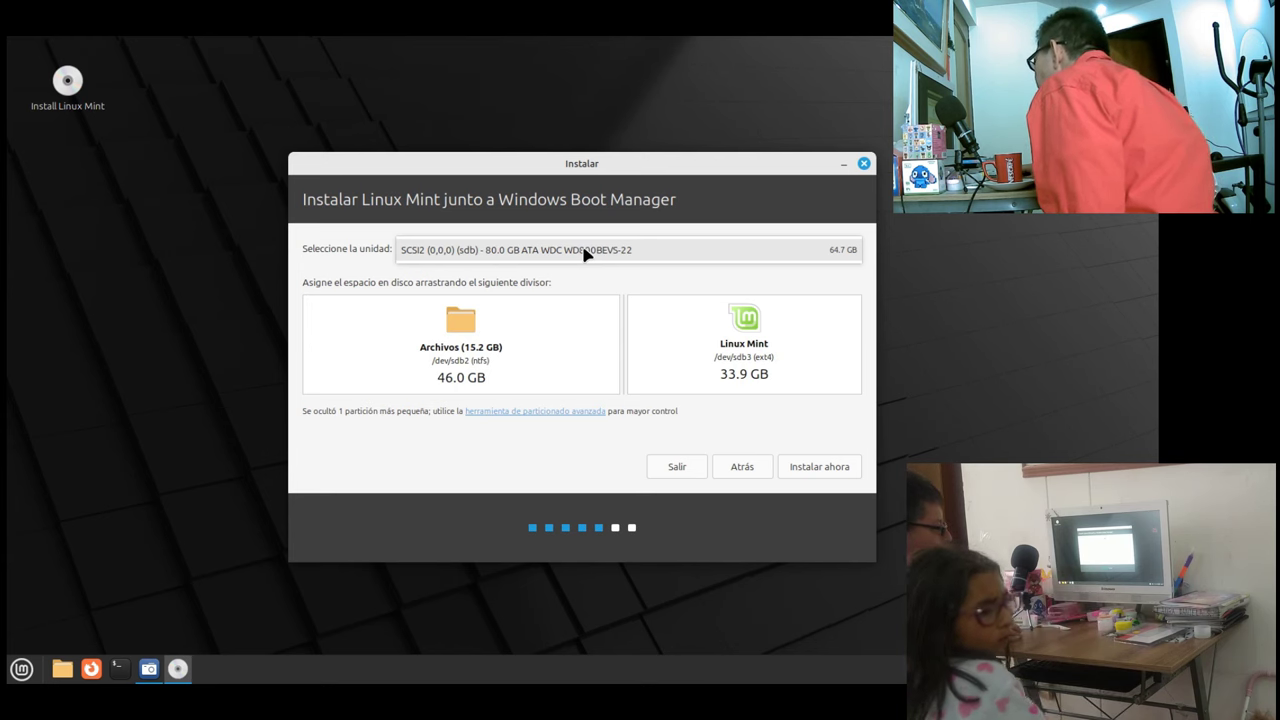
# - Switch to the advanced partitioning tool and create a new empty partition table on /dev/sdb
pyautogui.click(505, 412)
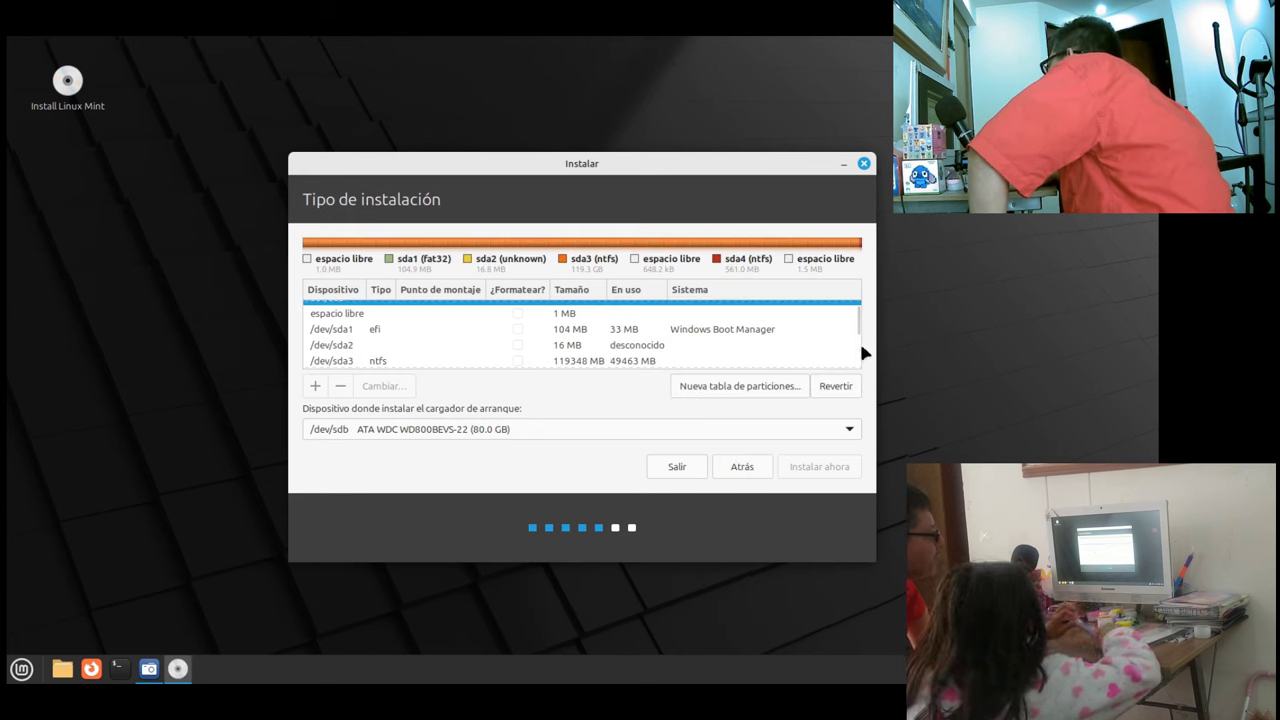
pyautogui.scroll(-5, 856, 357)
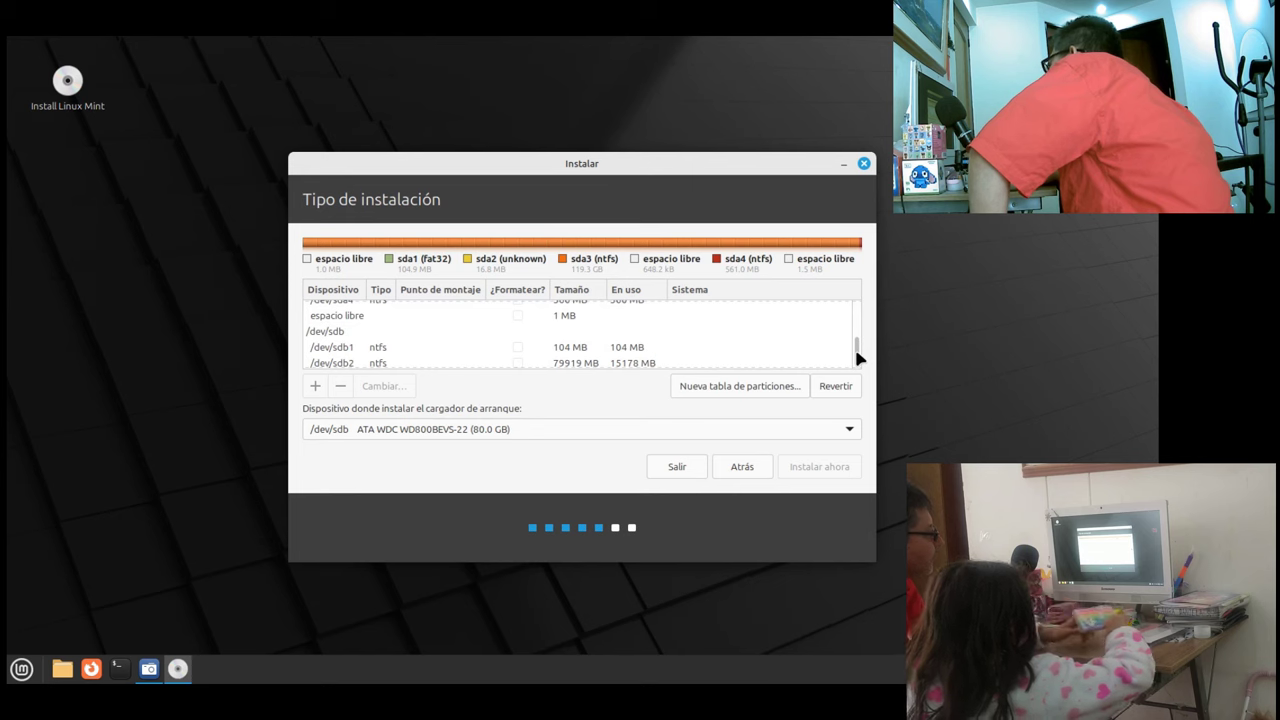
pyautogui.click(334, 331)
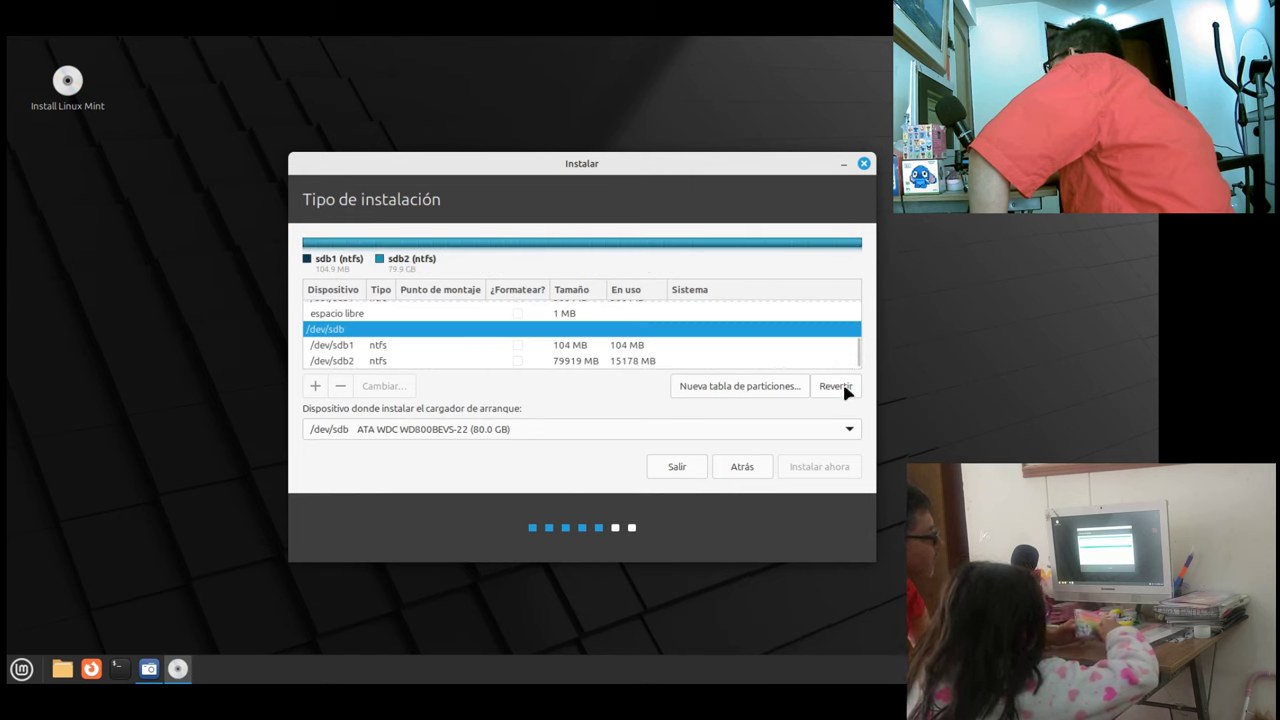
pyautogui.click(734, 390)
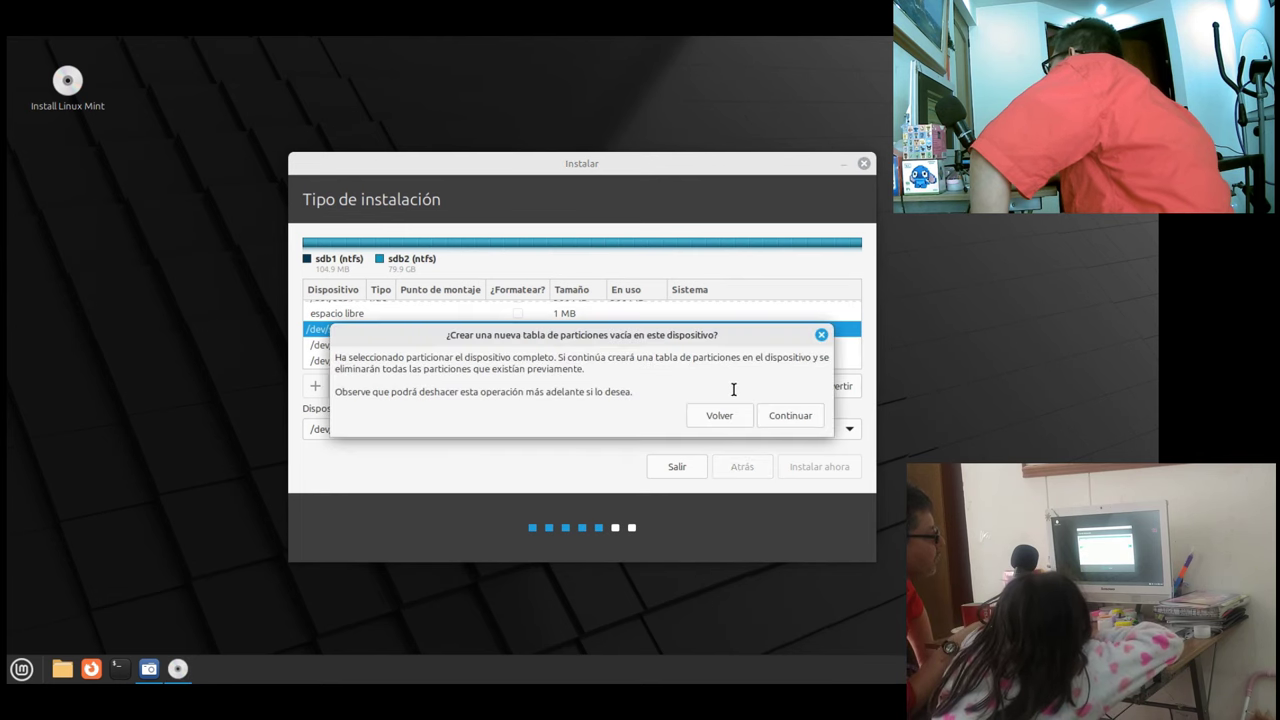
pyautogui.click(781, 418)
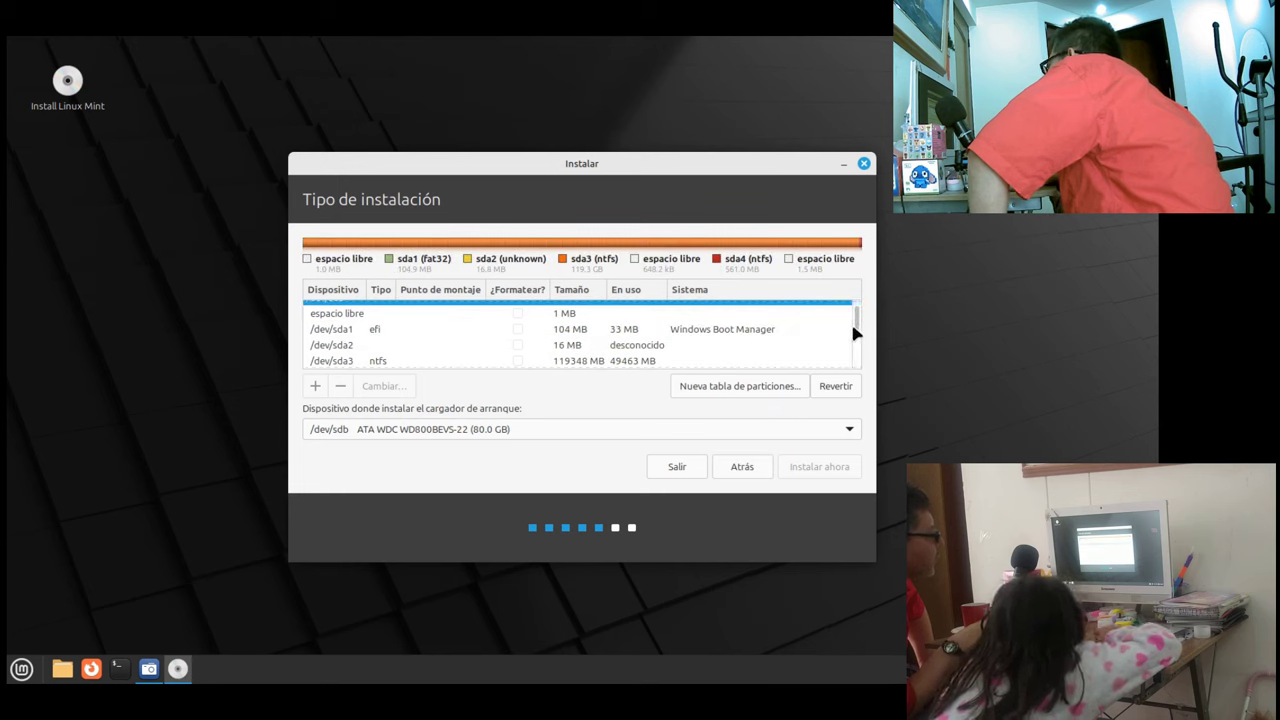
# - Create a 1024 MB primary EFI system partition at the beginning of the free space on /dev/sdb
pyautogui.moveTo(855, 333); pyautogui.dragTo(854, 364)
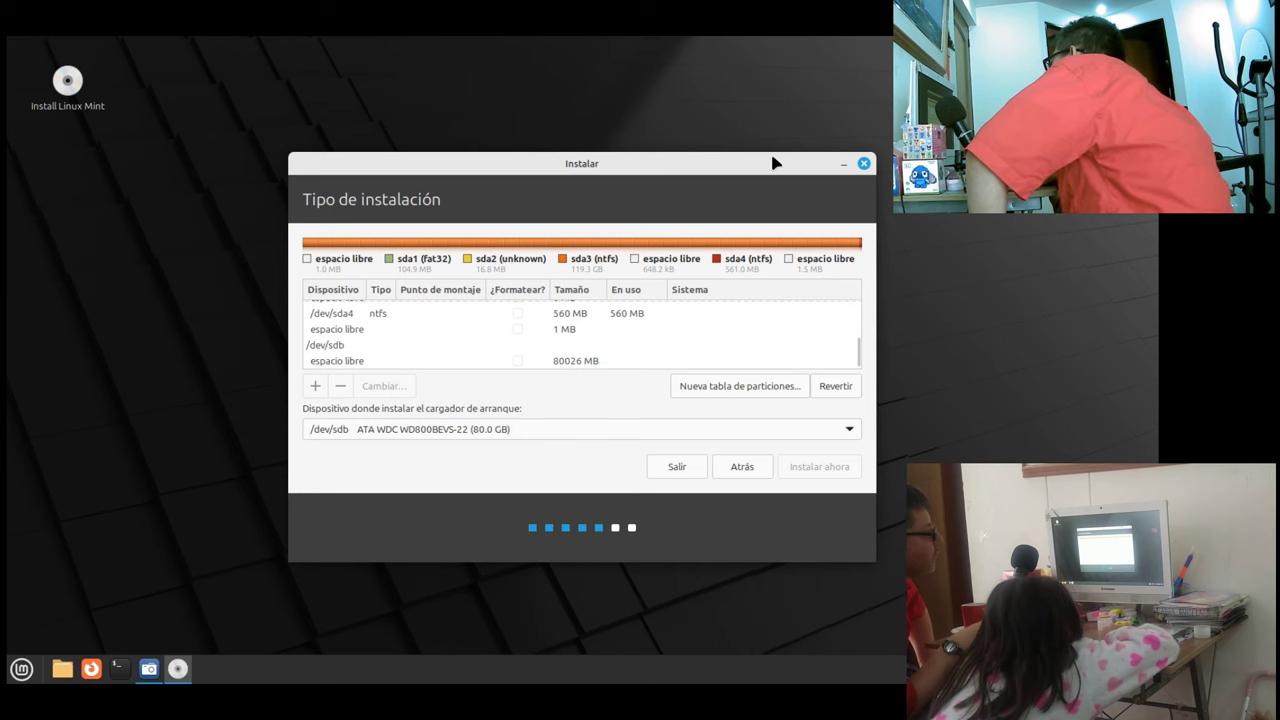
pyautogui.moveTo(774, 163); pyautogui.dragTo(770, 165)
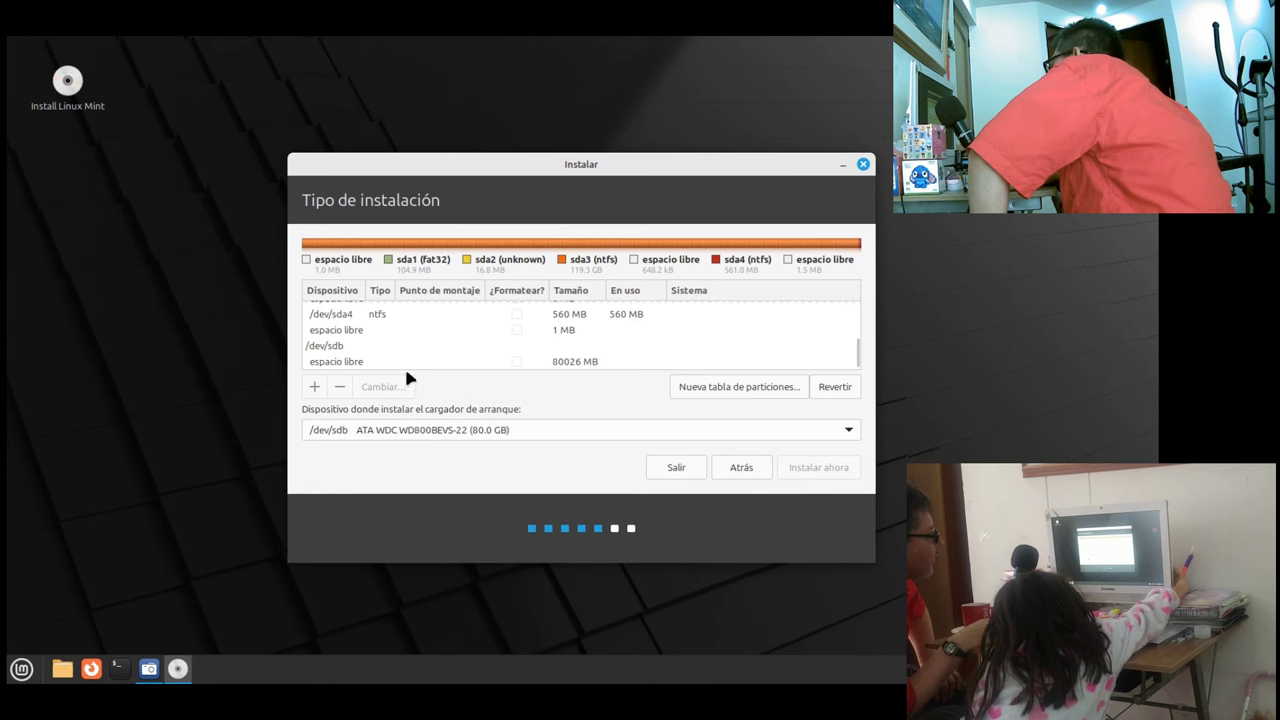
pyautogui.click(341, 362)
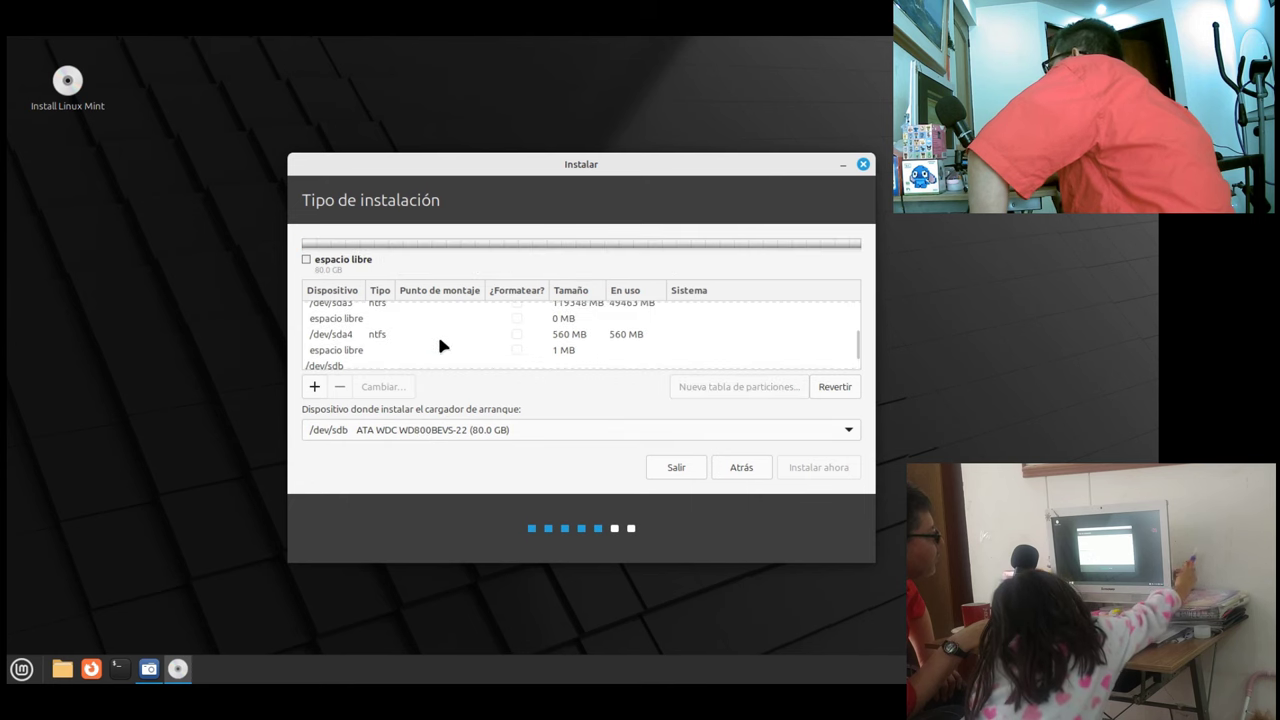
pyautogui.scroll(-1, 443, 343)
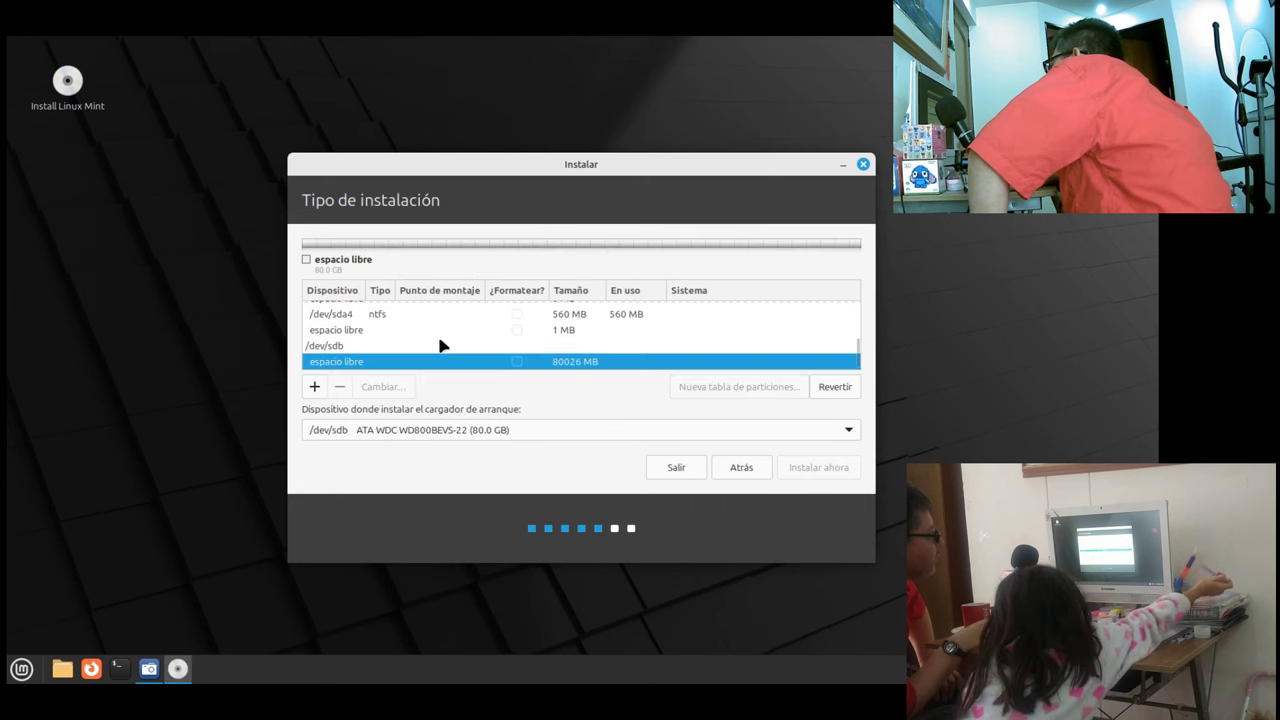
pyautogui.click(314, 386)
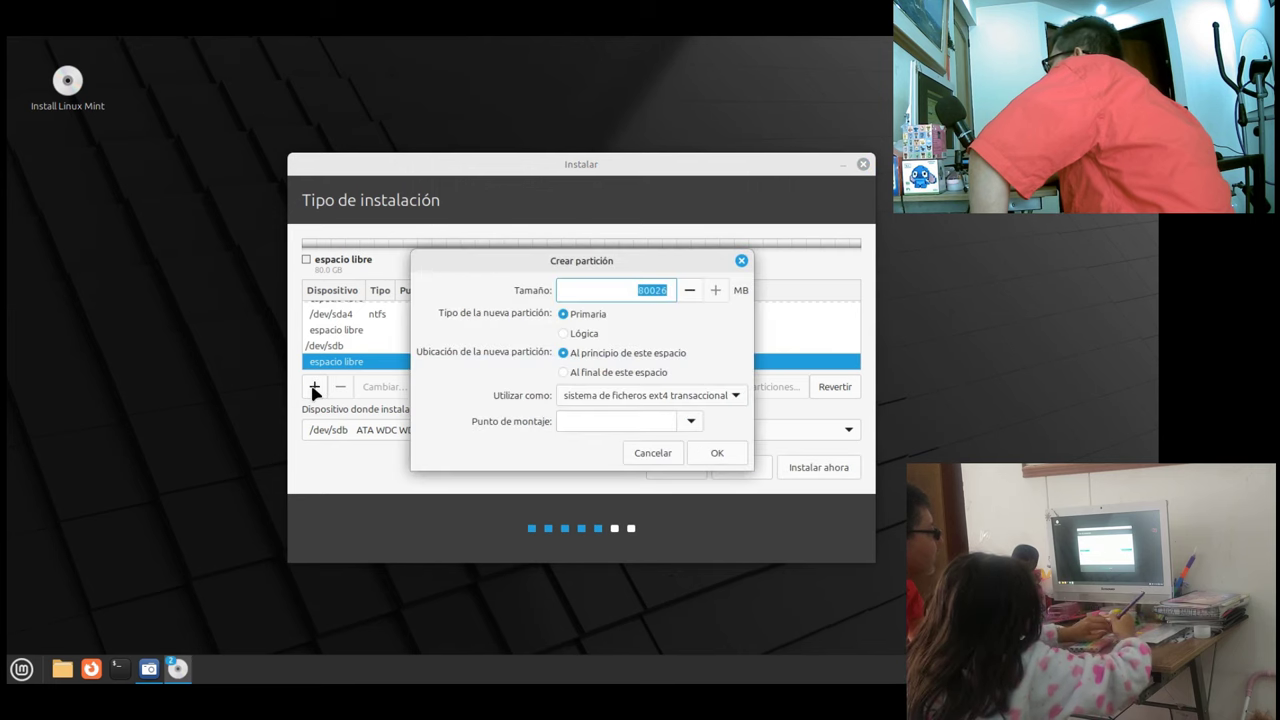
pyautogui.click(624, 290)
pyautogui.moveTo(624, 290); pyautogui.dragTo(680, 295)
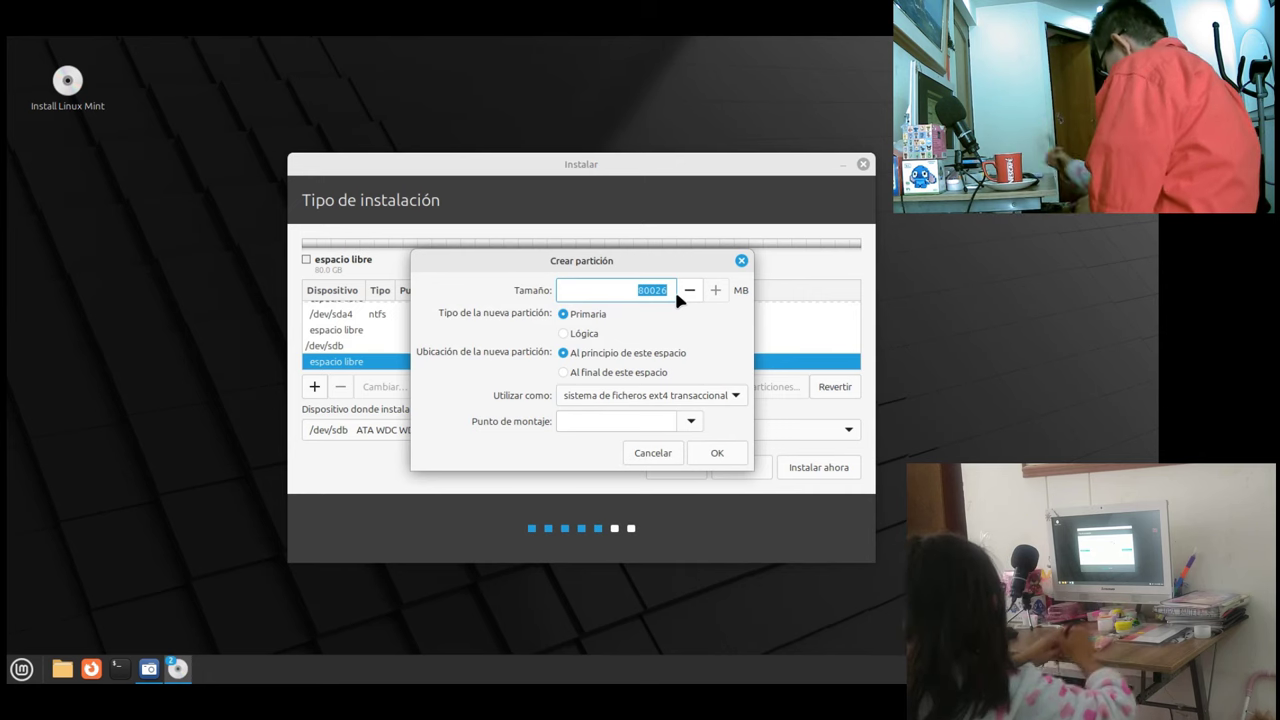
pyautogui.write('1')
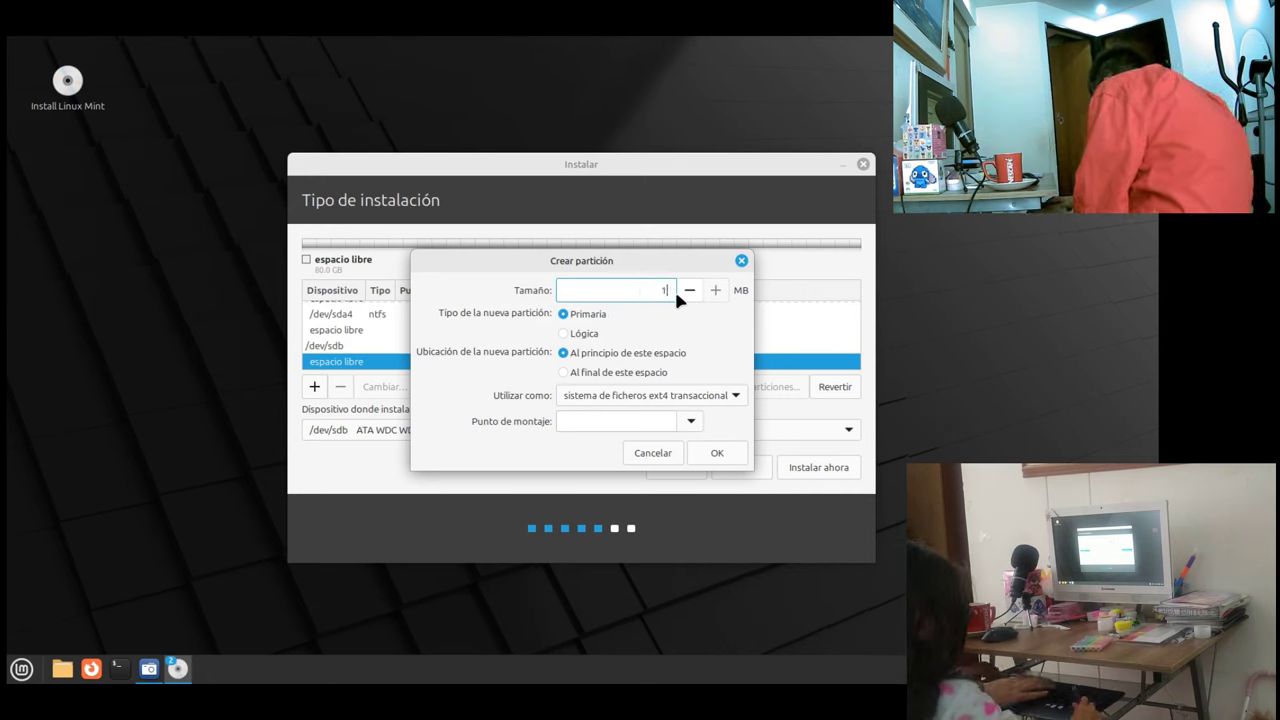
pyautogui.write('024')
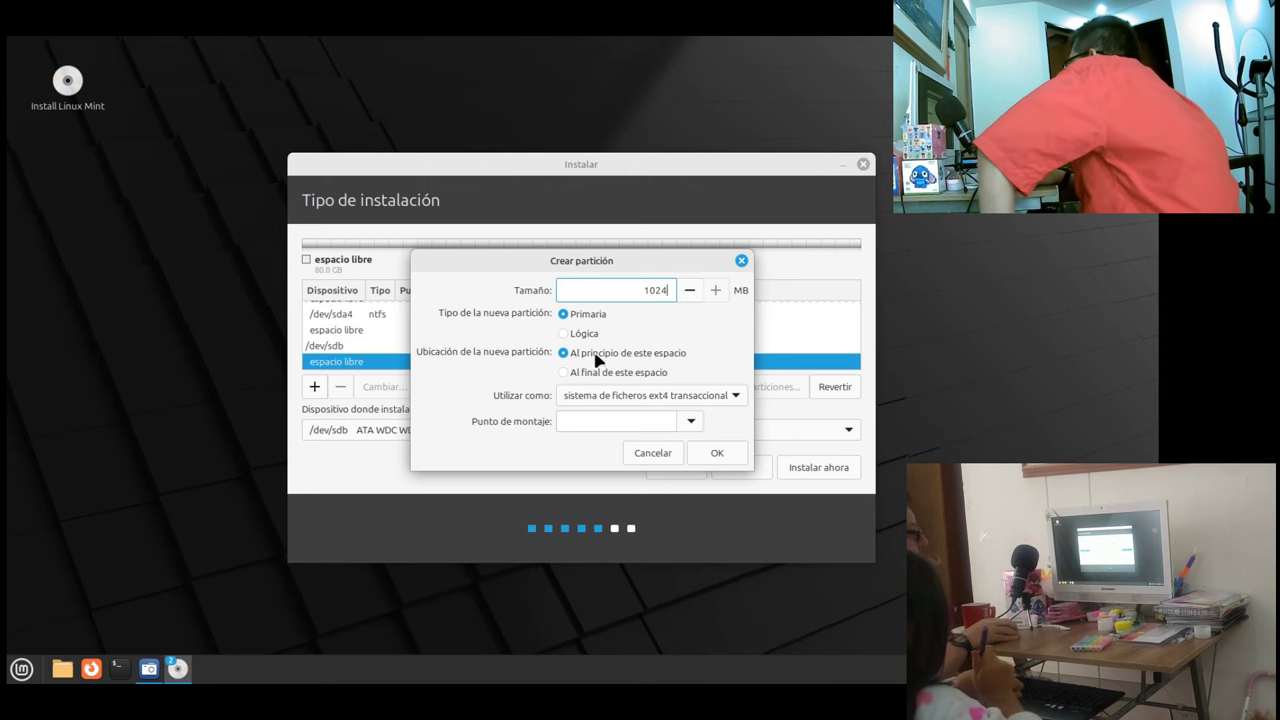
pyautogui.click(735, 397)
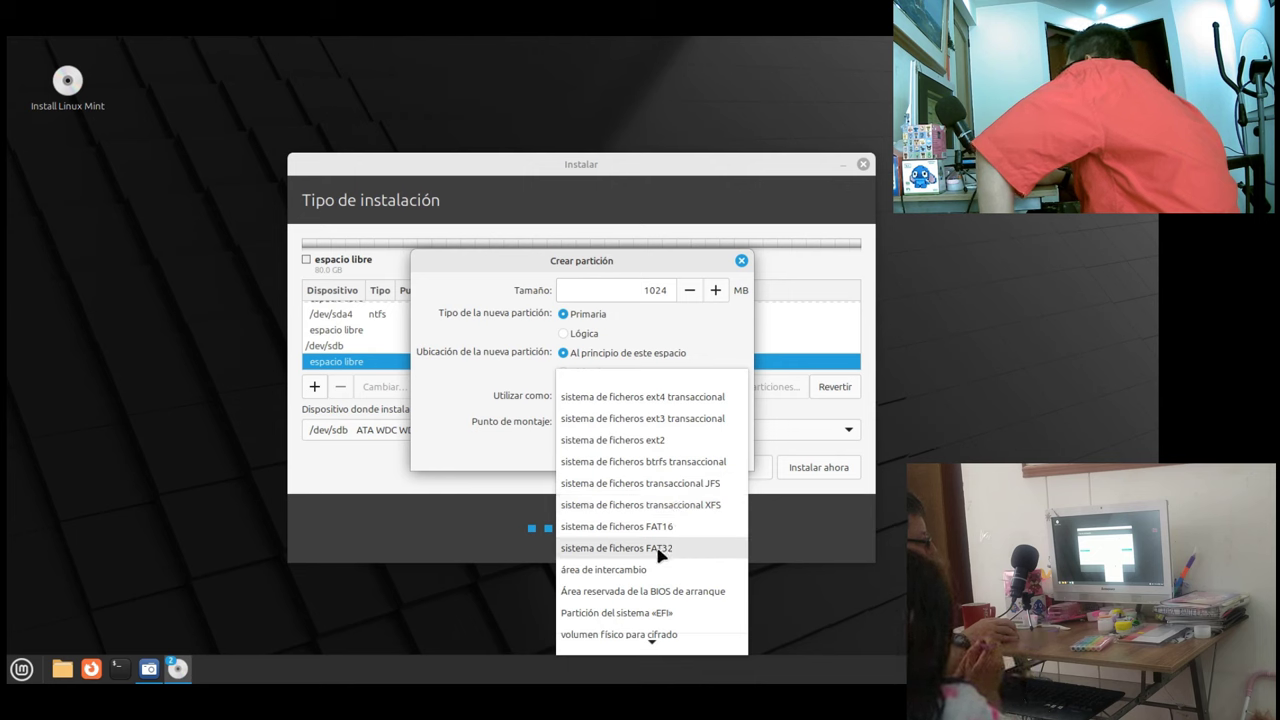
pyautogui.click(652, 612)
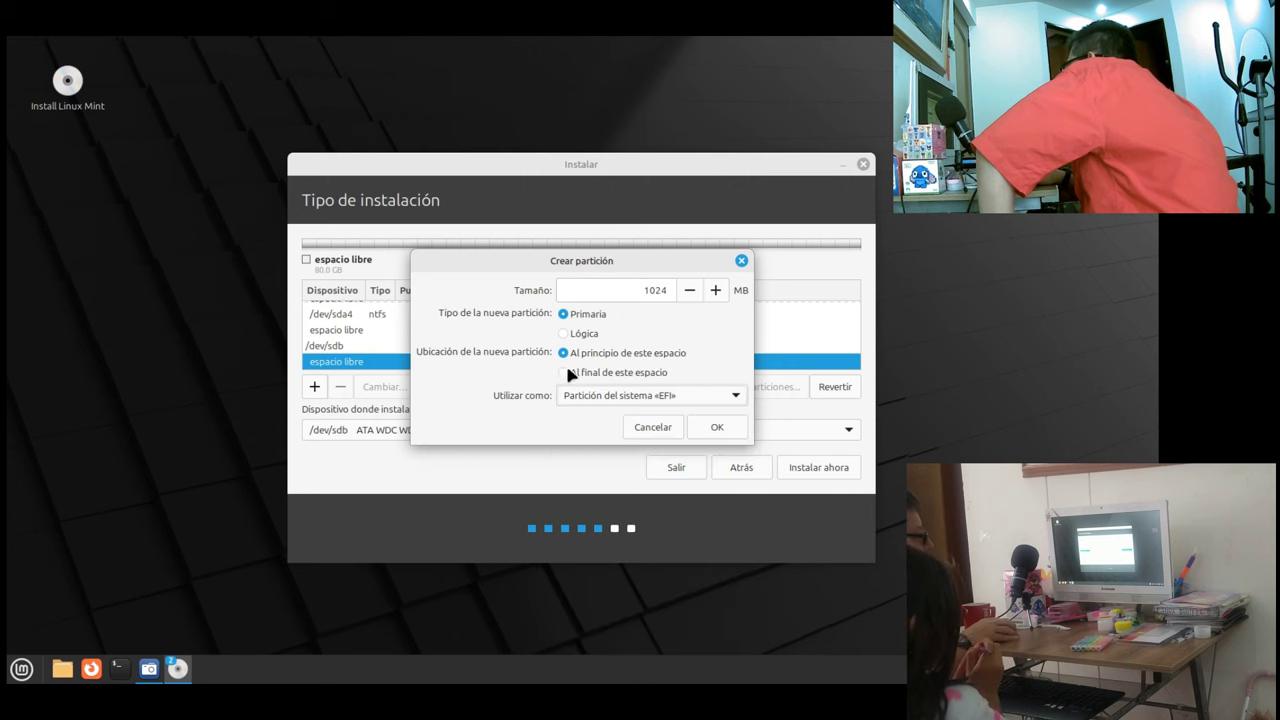
pyautogui.click(706, 430)
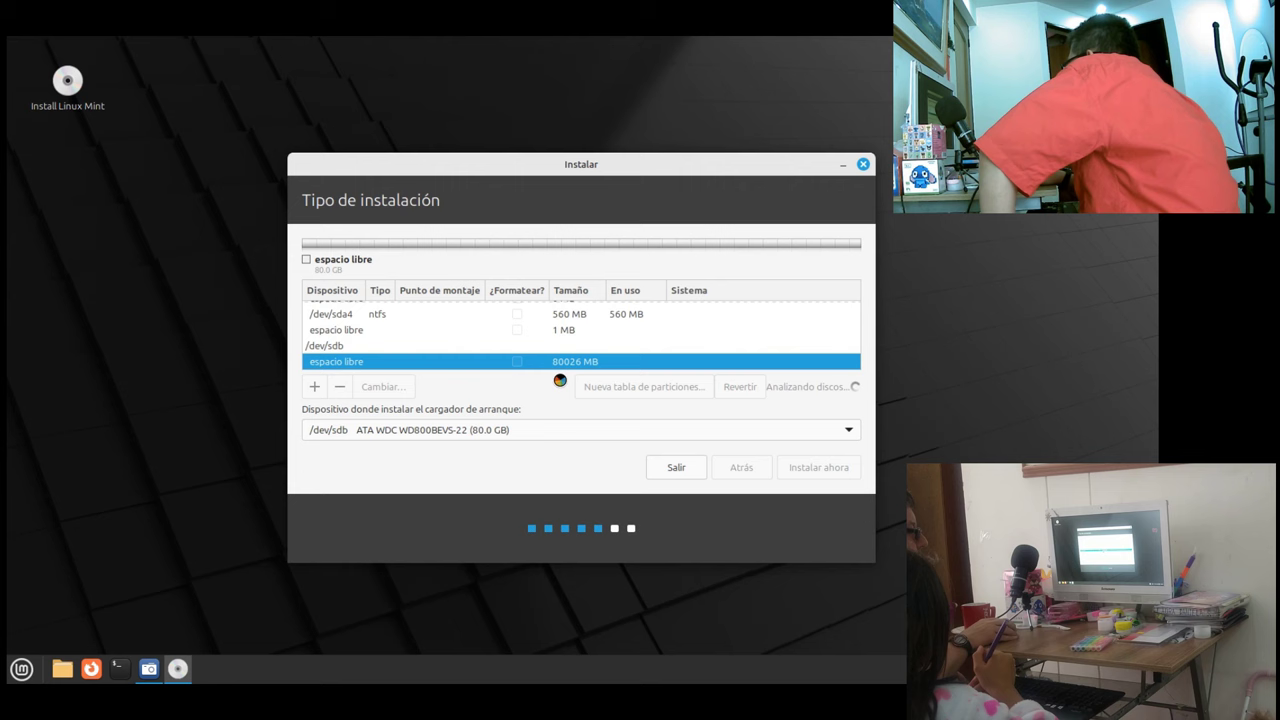
# - Check the usage and format settings of the EFI partition /dev/sdb1
pyautogui.moveTo(855, 327); pyautogui.dragTo(859, 365)
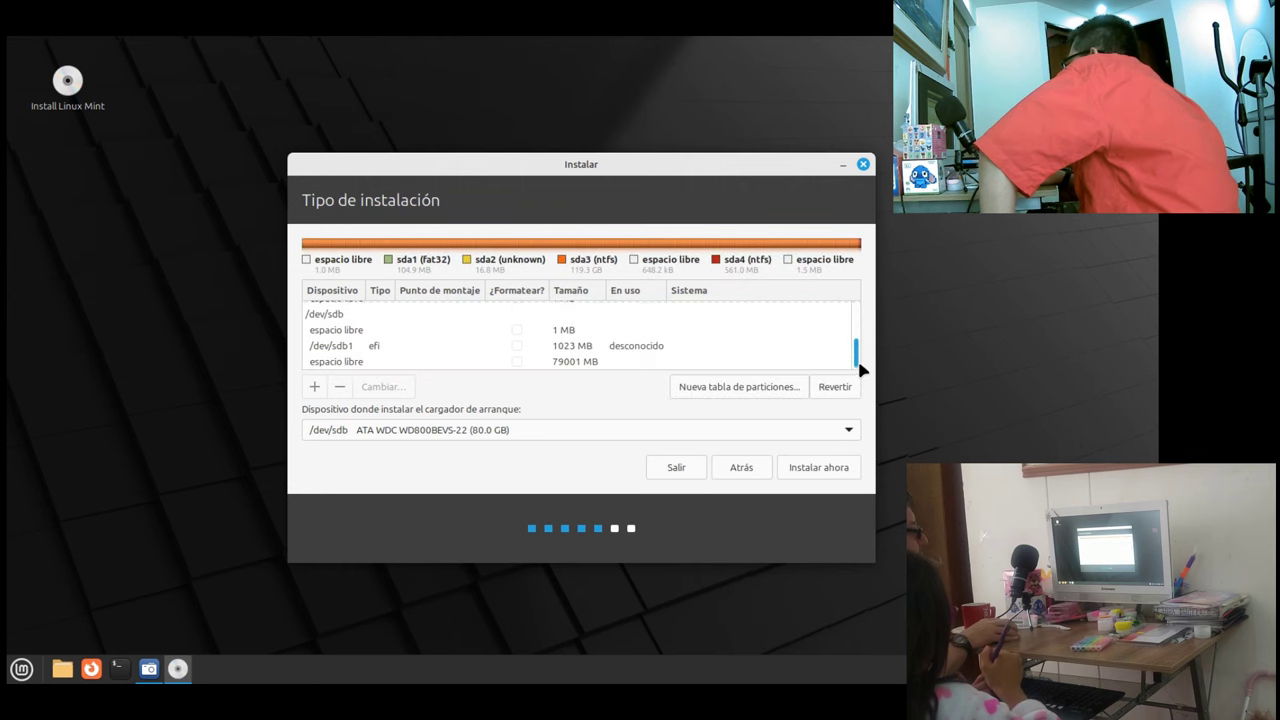
pyautogui.click(590, 348)
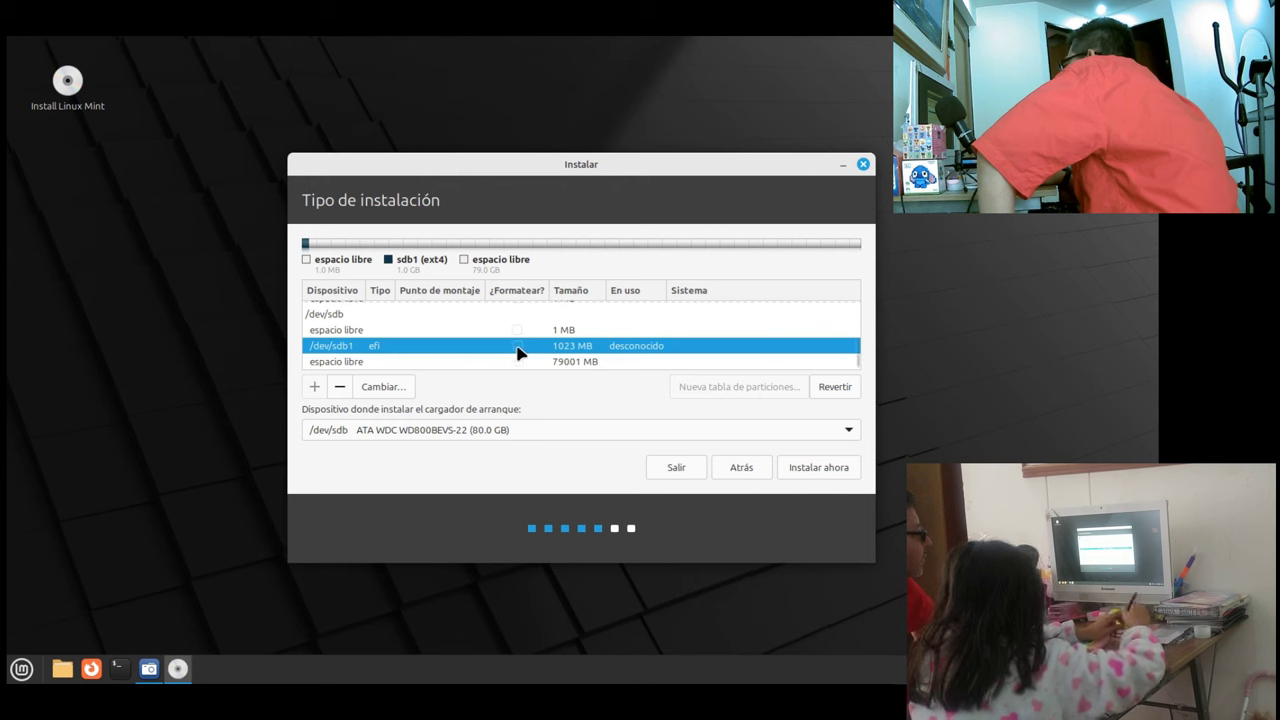
pyautogui.click(368, 385)
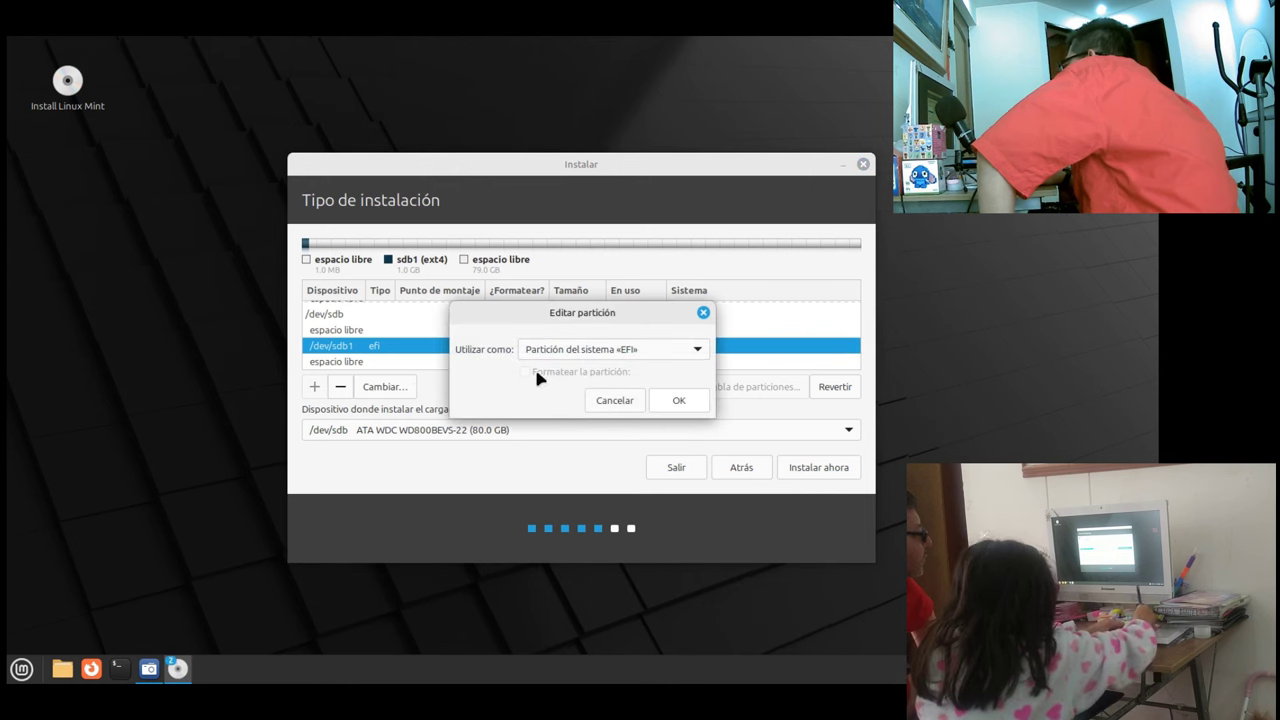
pyautogui.click(678, 398)
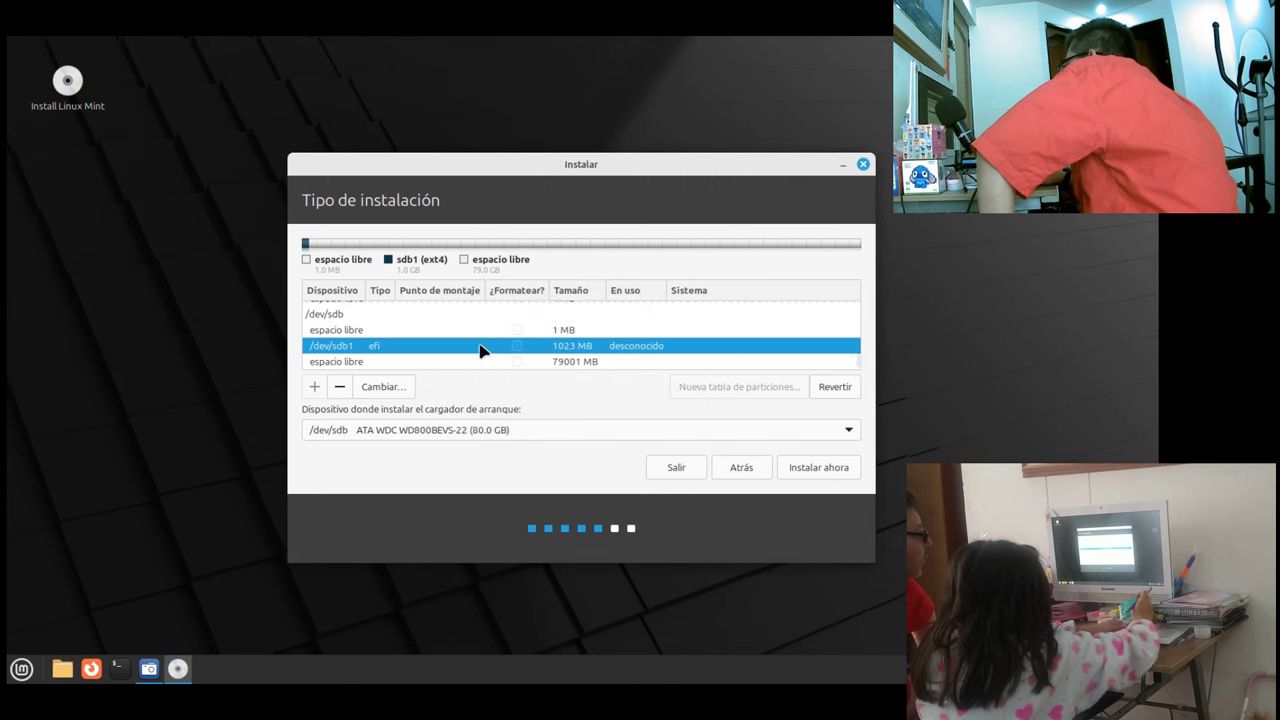
# - Set up a primary ext4 partition mounted at / in the remaining free space of /dev/sdb and open its size for editing
pyautogui.click(405, 362)
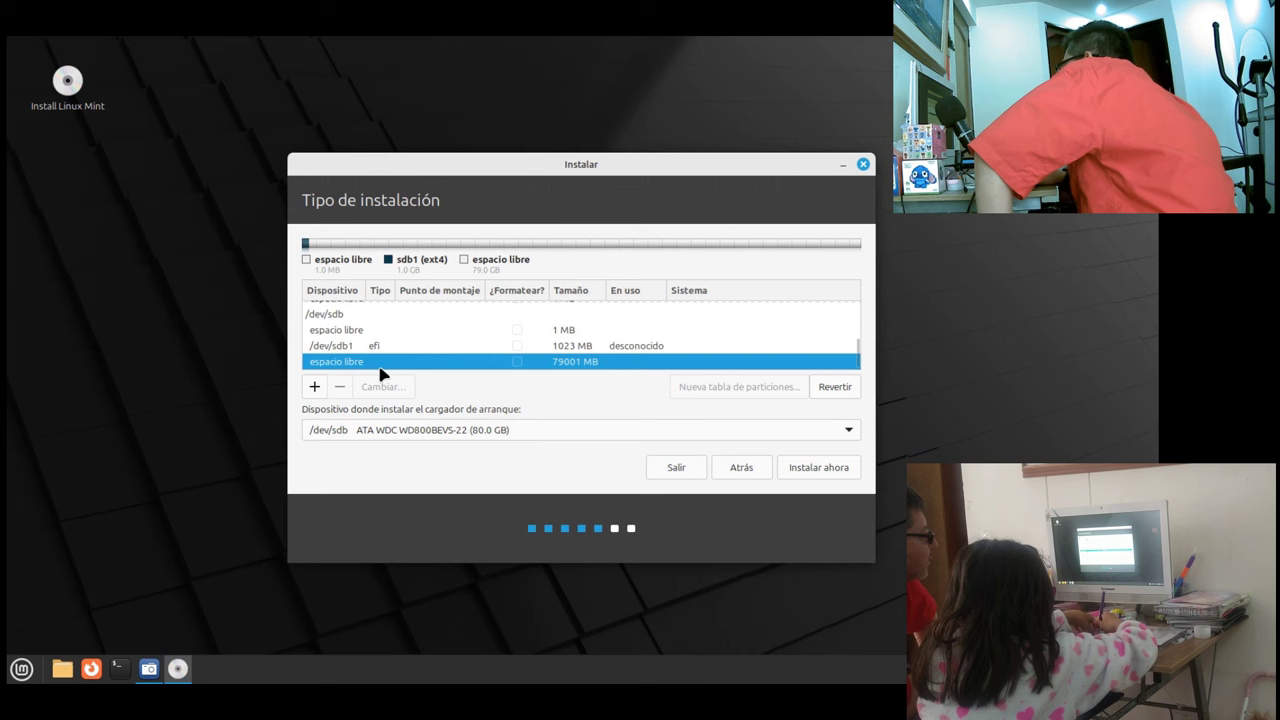
pyautogui.click(313, 387)
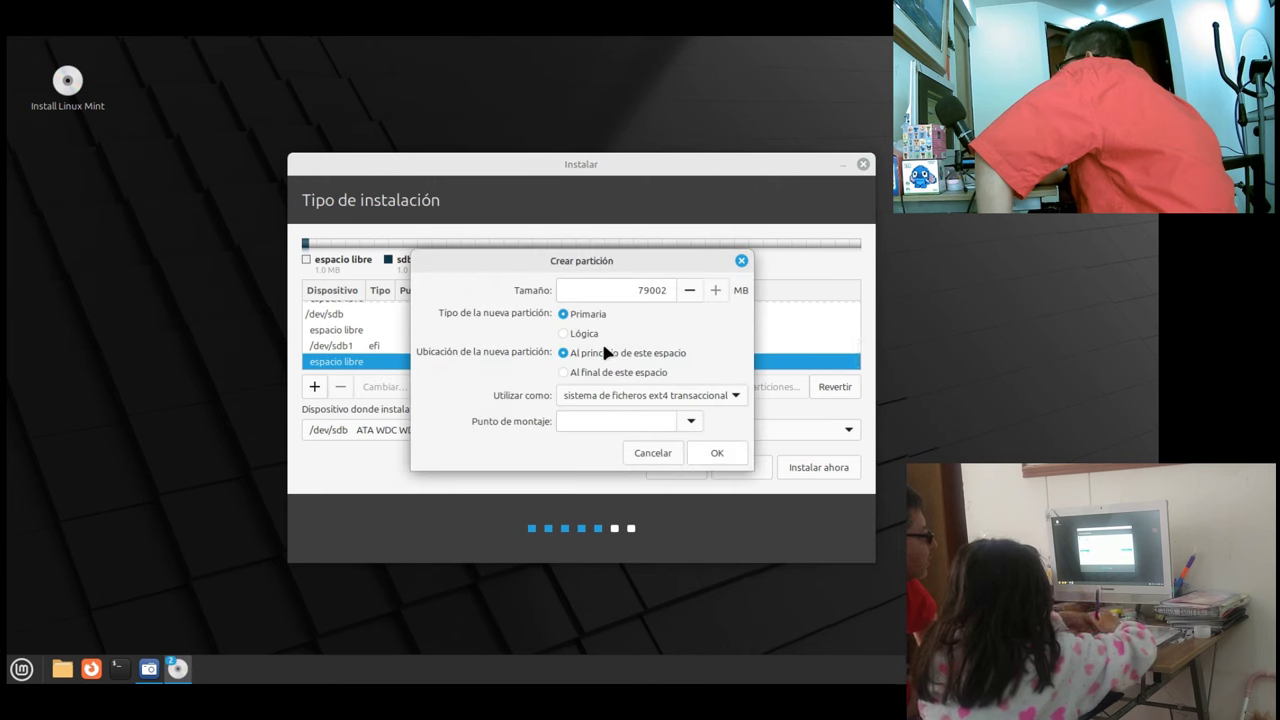
pyautogui.click(691, 422)
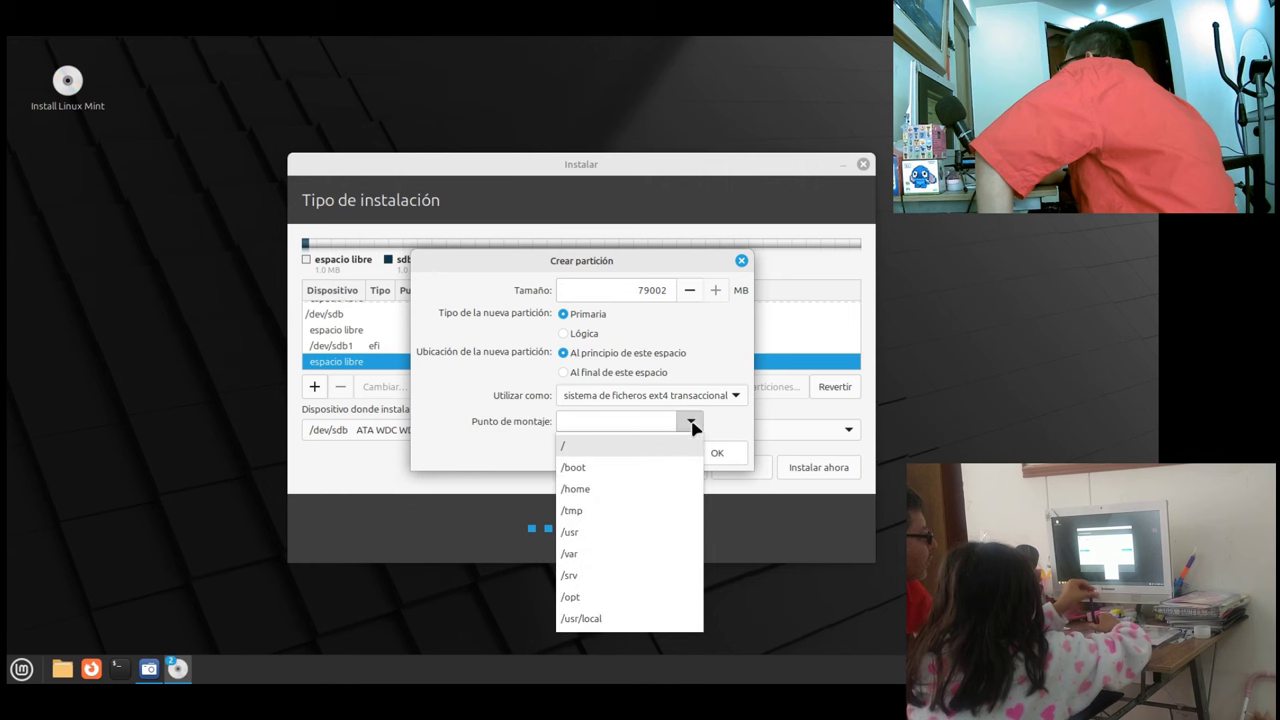
pyautogui.click(631, 445)
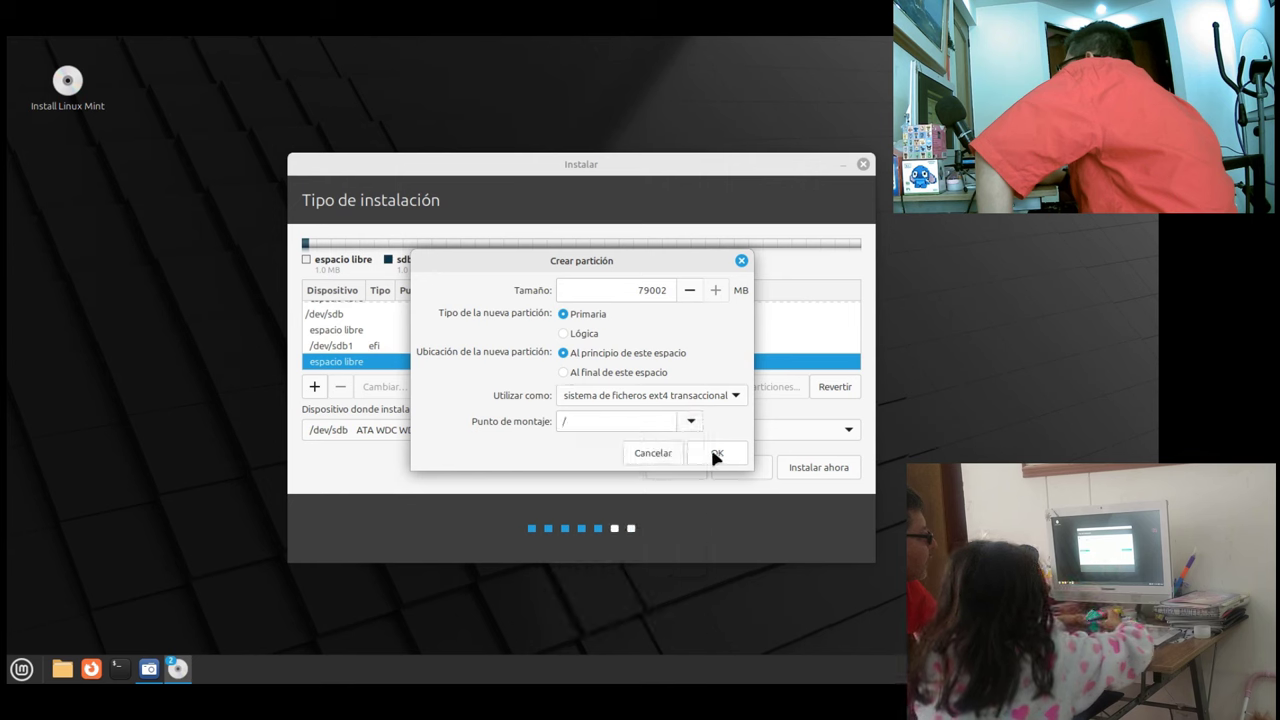
pyautogui.click(622, 291)
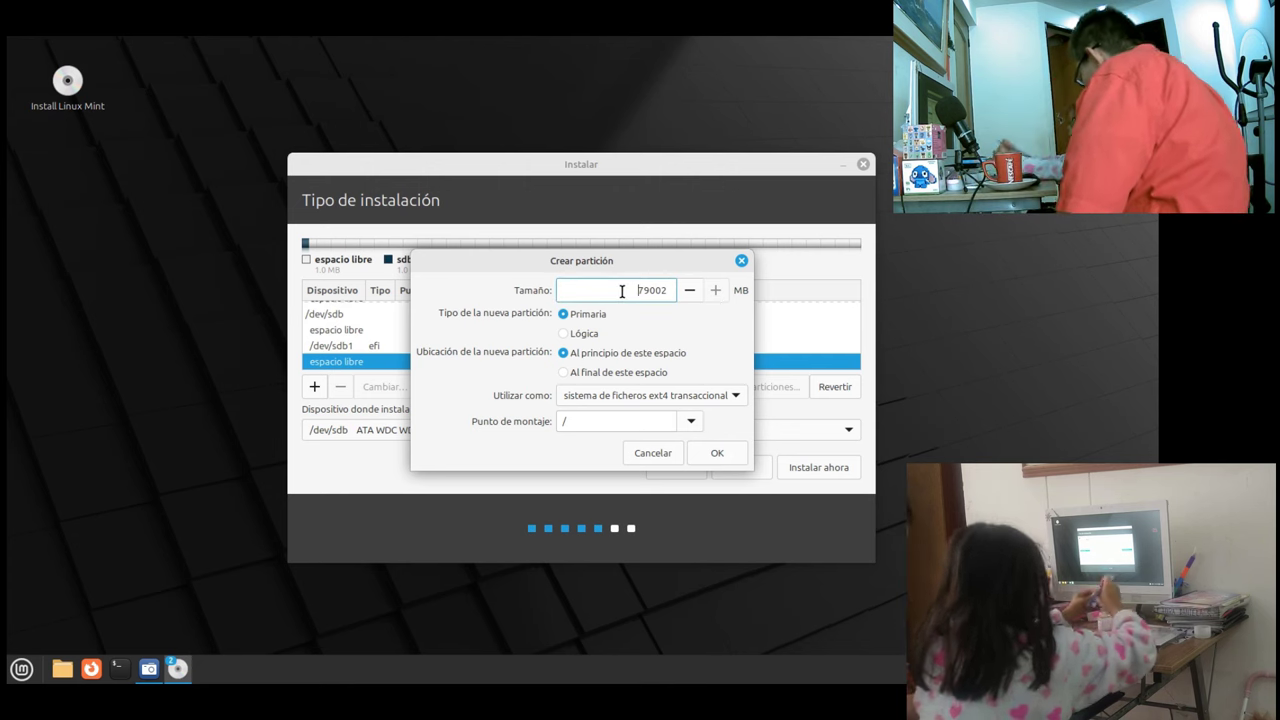
pyautogui.press('Right')
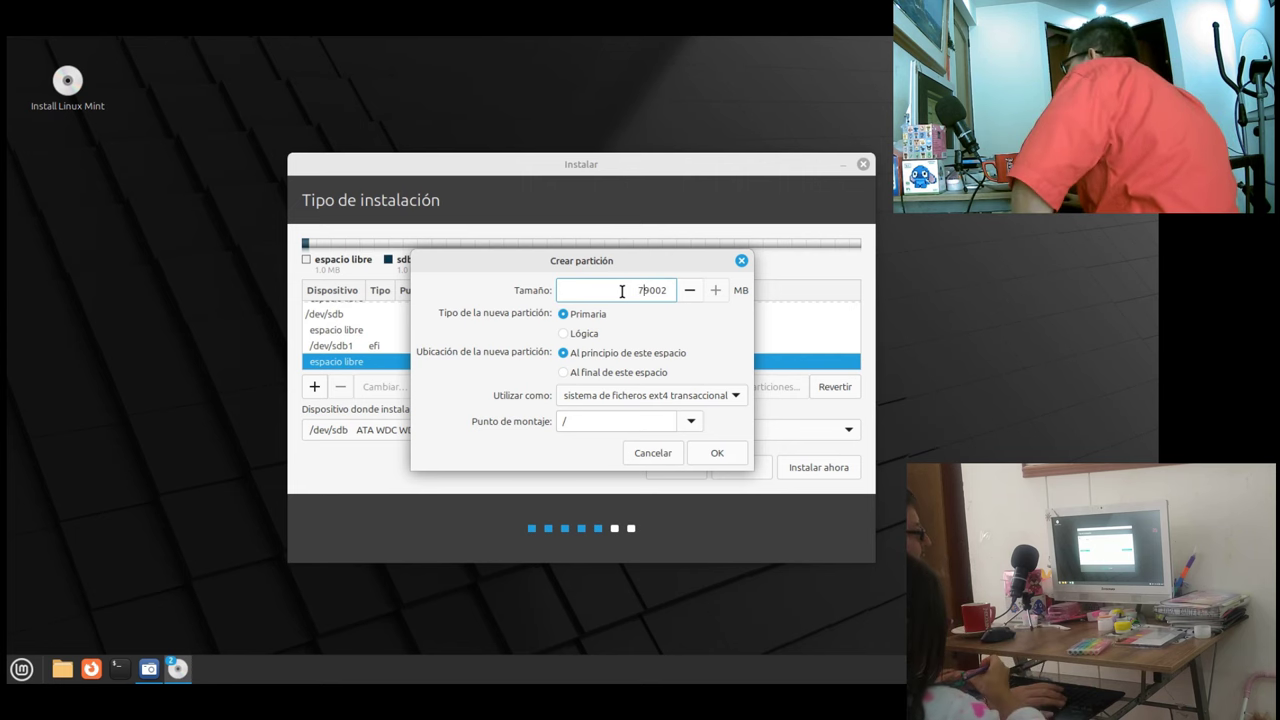